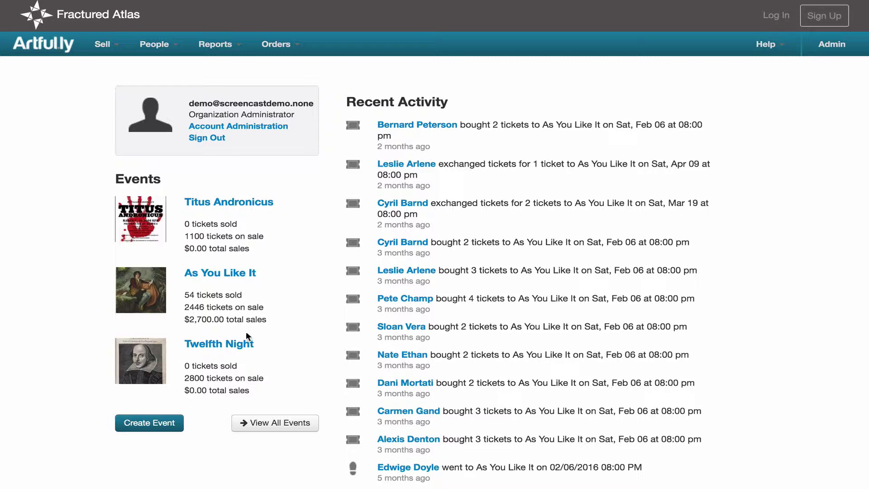
Step: Open the Twelfth Night event and view its shows as a list
click(241, 344)
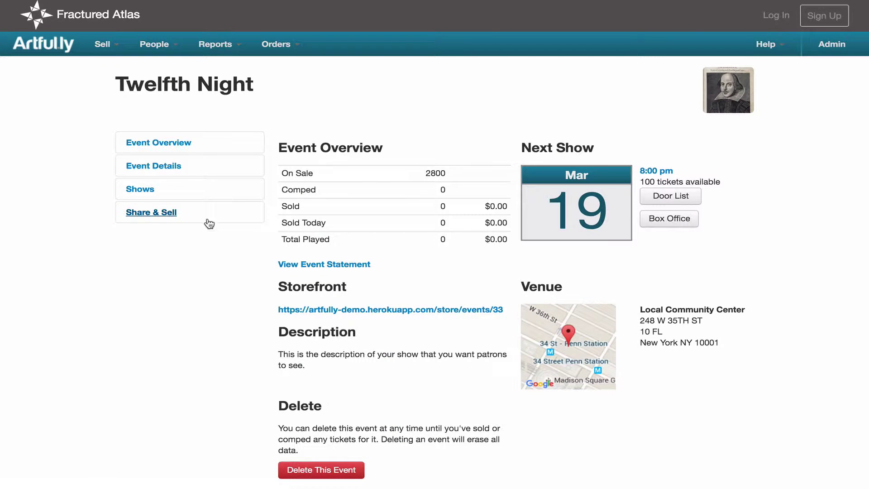
click(171, 189)
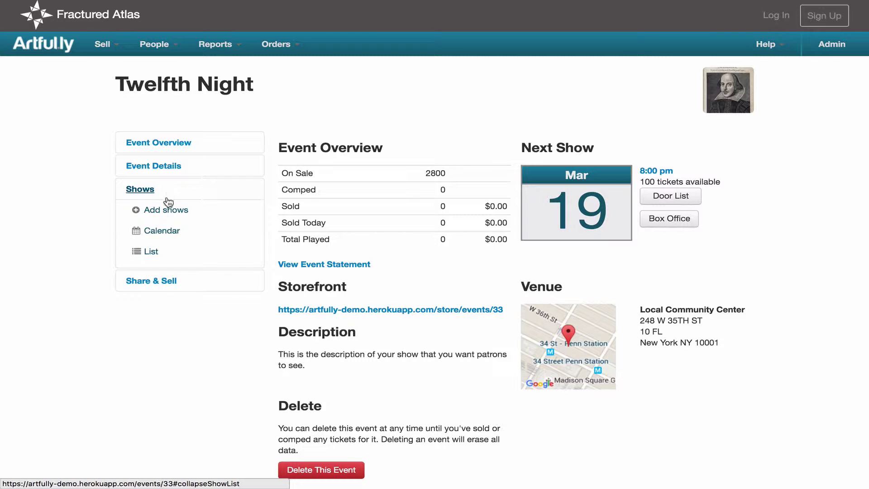
click(166, 254)
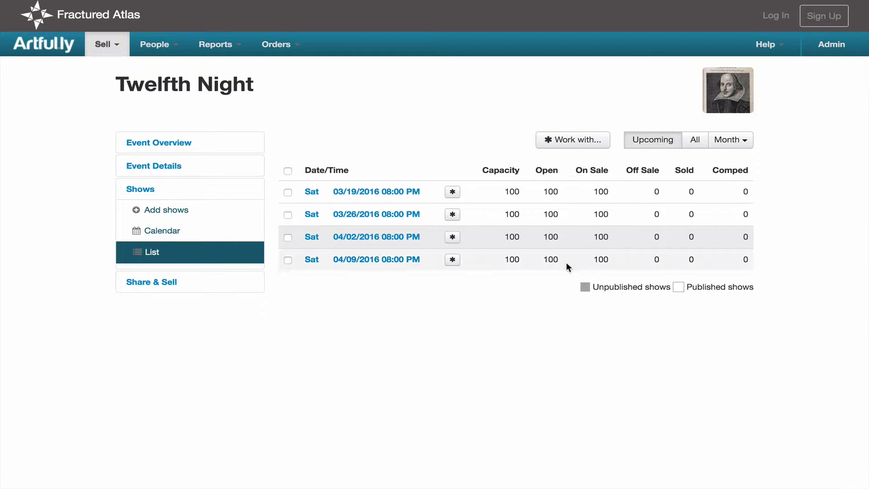
click(691, 150)
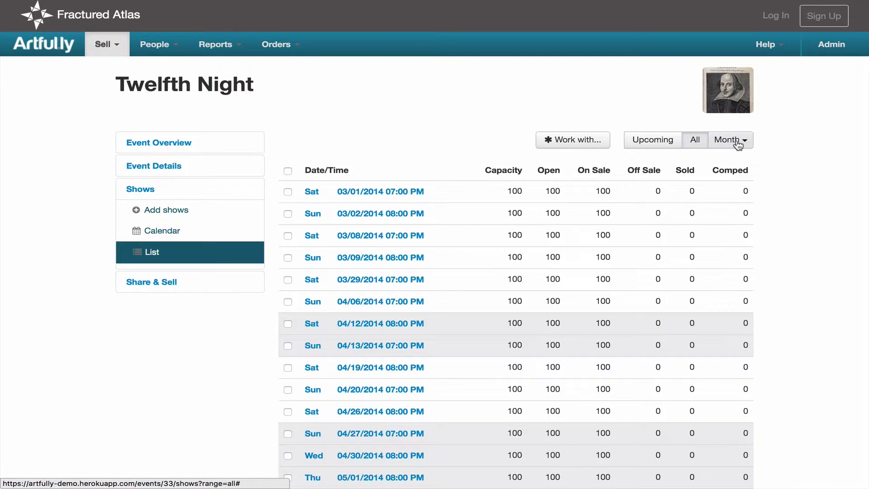
click(738, 143)
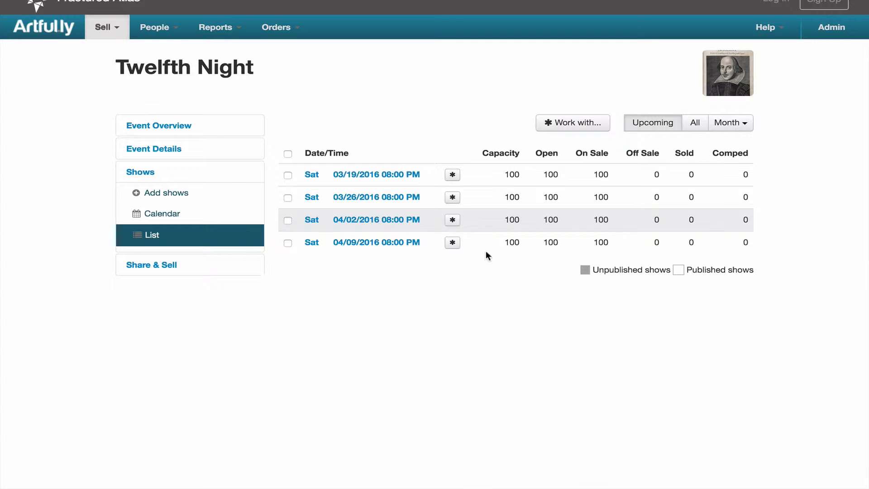
Step: Publish the 04/02/2016 show, then select all upcoming shows for a bulk action
click(453, 221)
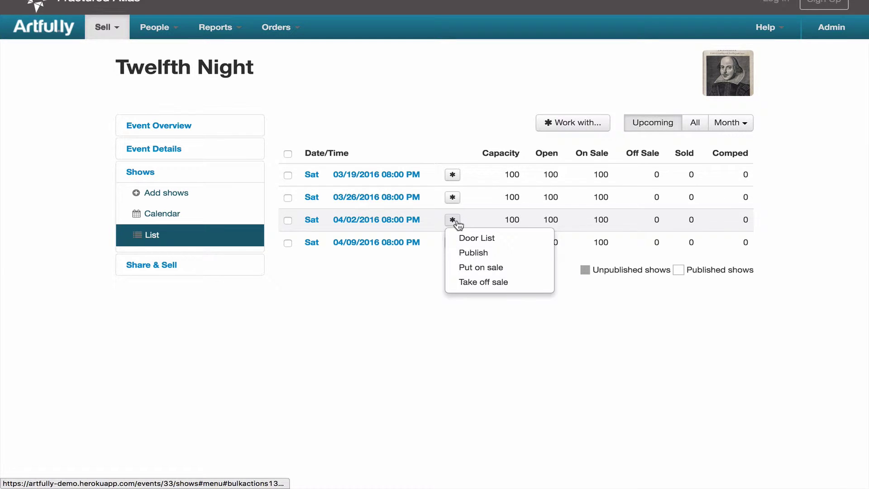
click(473, 252)
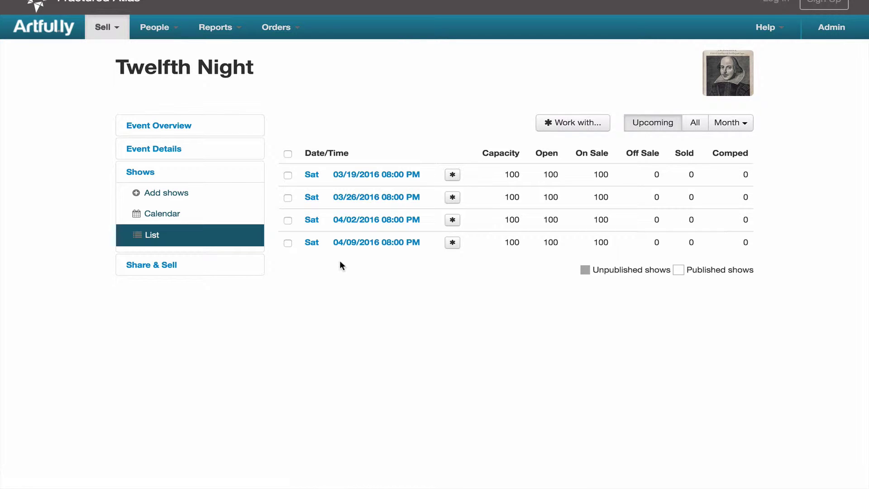
click(288, 243)
click(287, 220)
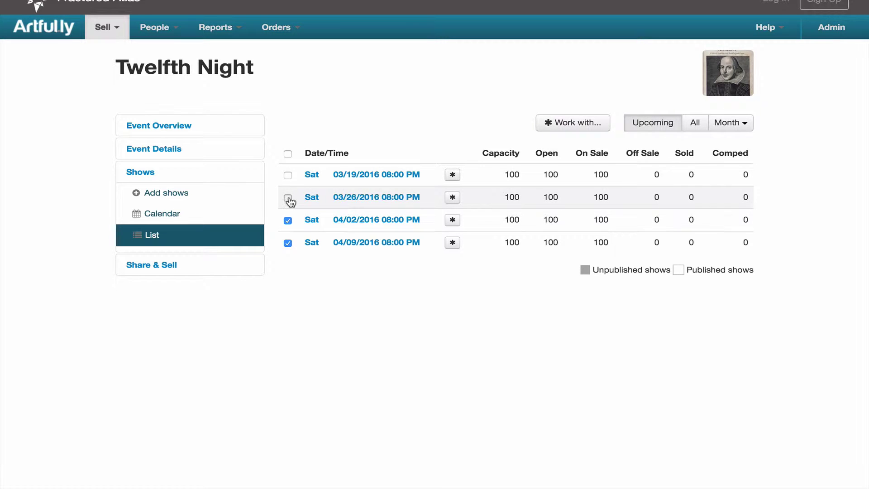
click(287, 197)
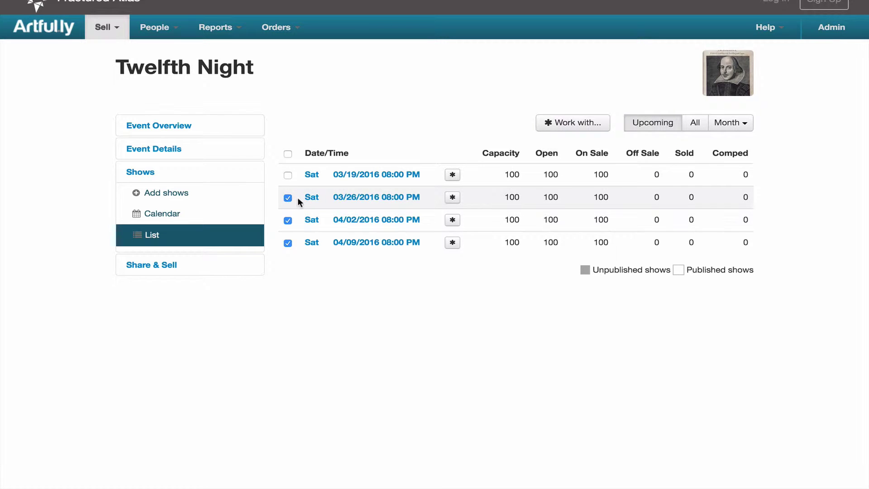
click(548, 124)
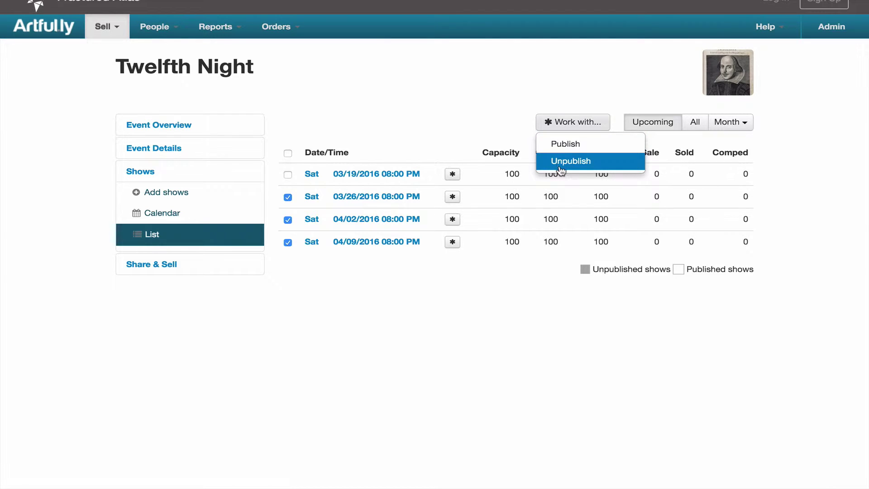
click(453, 145)
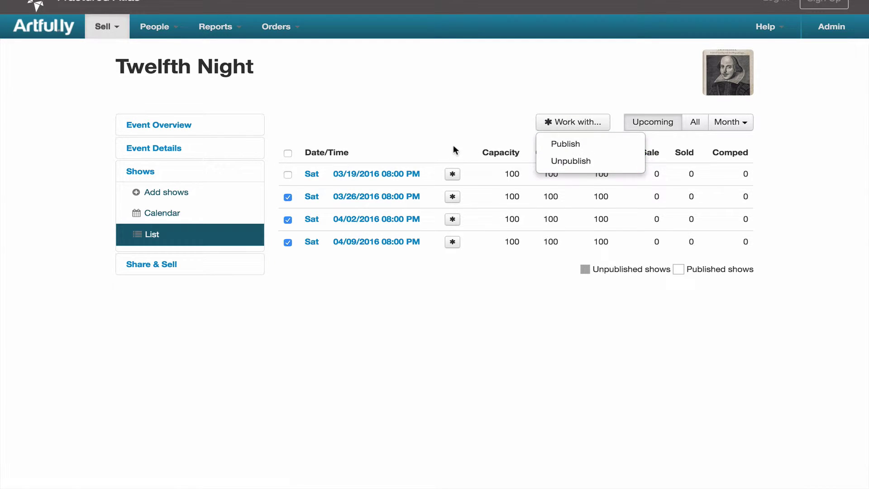
click(287, 153)
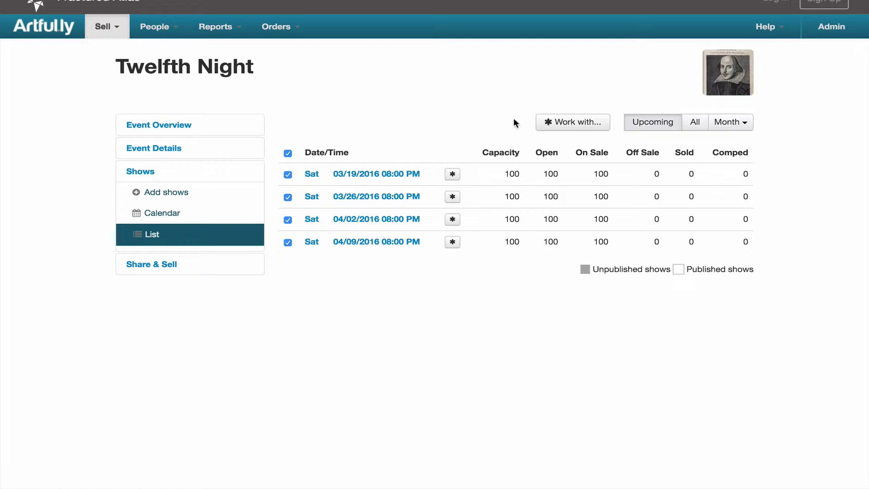
Step: Open the Work with... bulk options for all selected shows
click(544, 128)
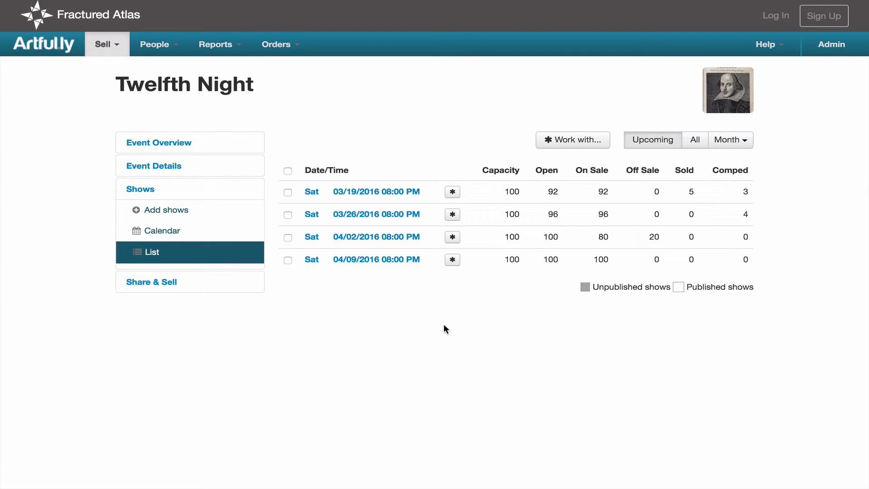
Step: Take 20 tickets off sale for the 03/26/2016 show
click(452, 214)
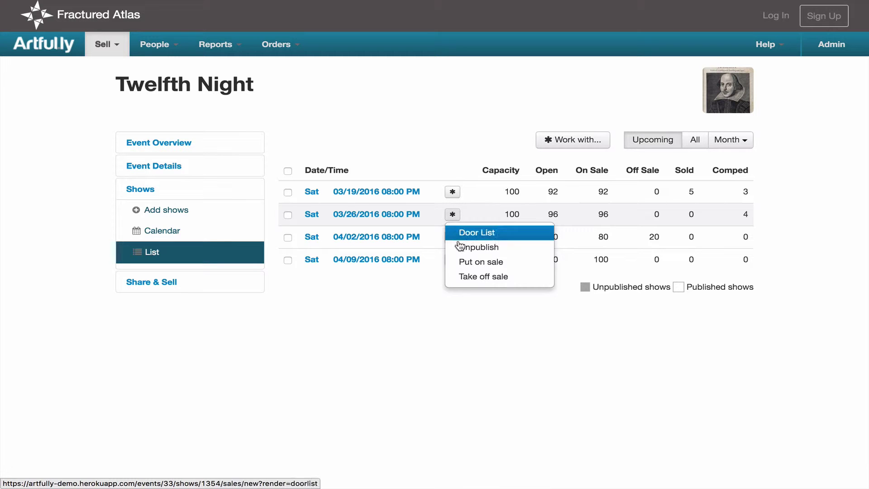
click(467, 277)
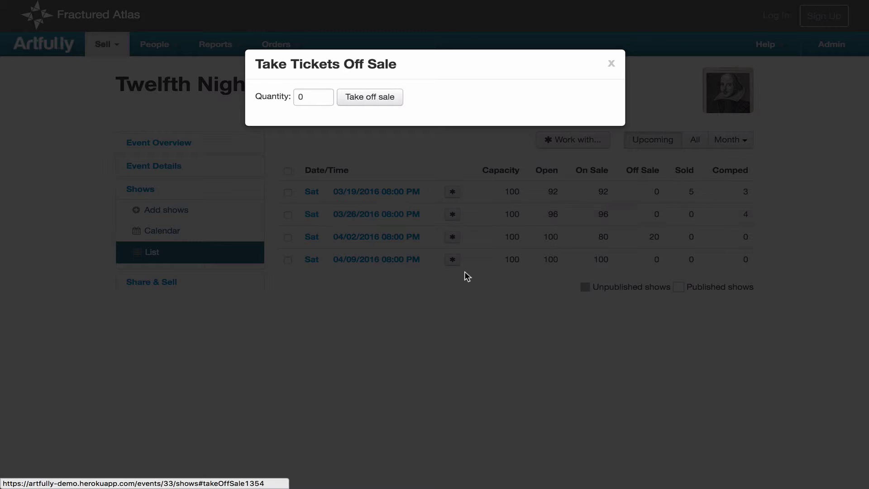
click(298, 101)
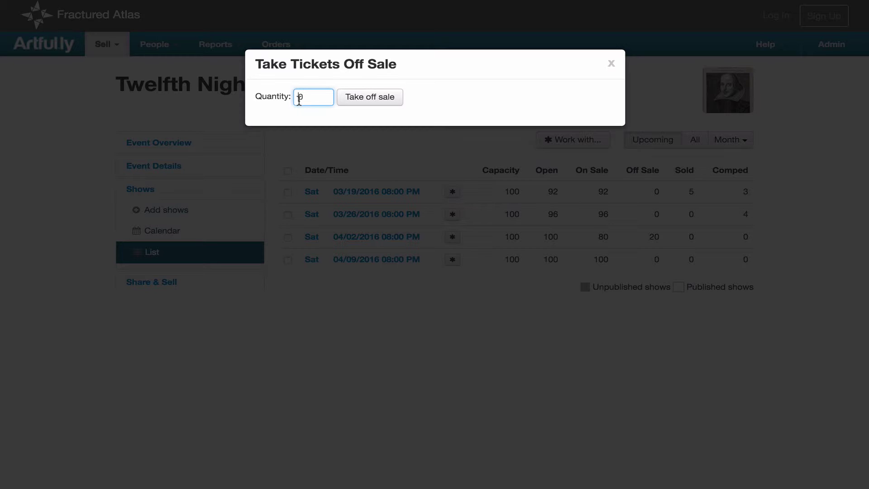
text(2)
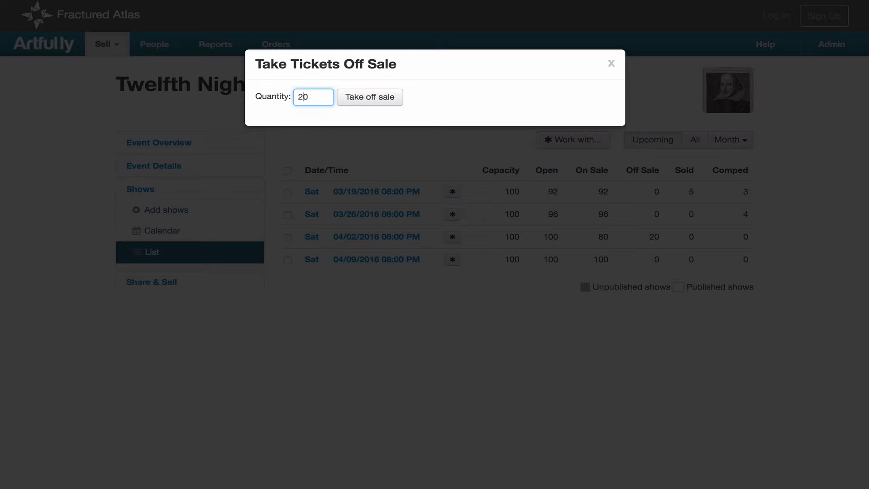
click(363, 107)
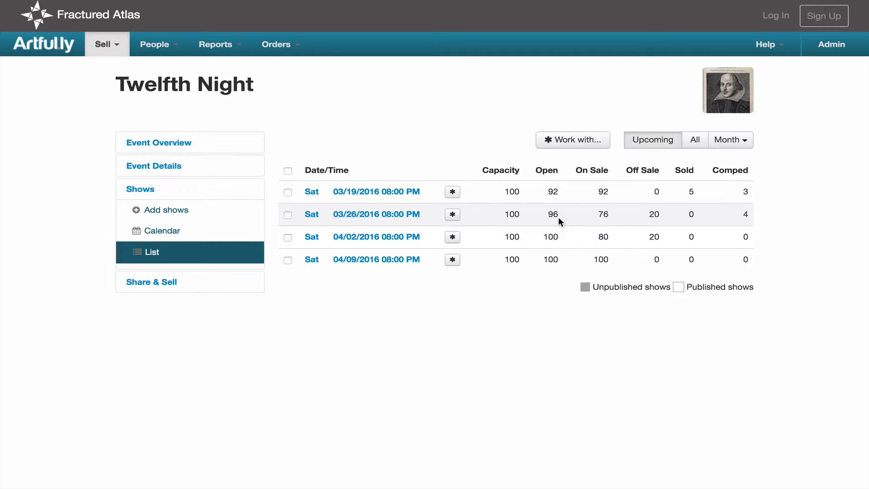
Step: Put the 20 off-sale tickets for the 03/26/2016 show back on sale
click(452, 215)
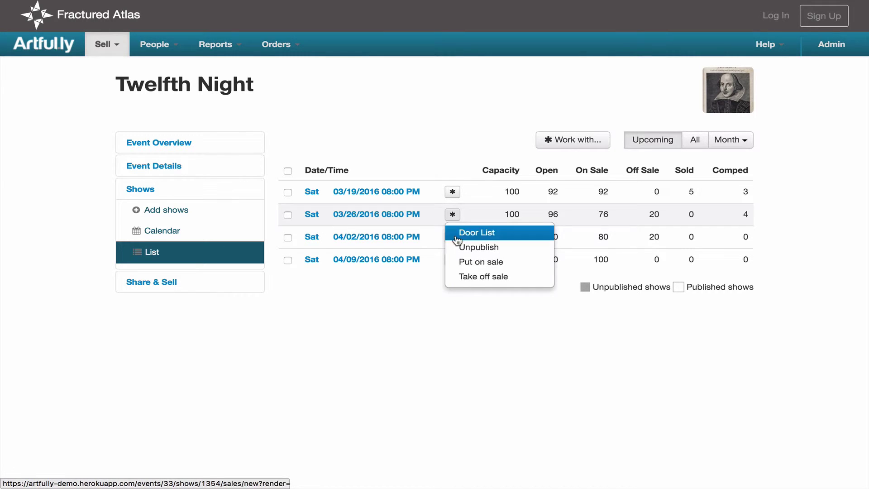
click(466, 267)
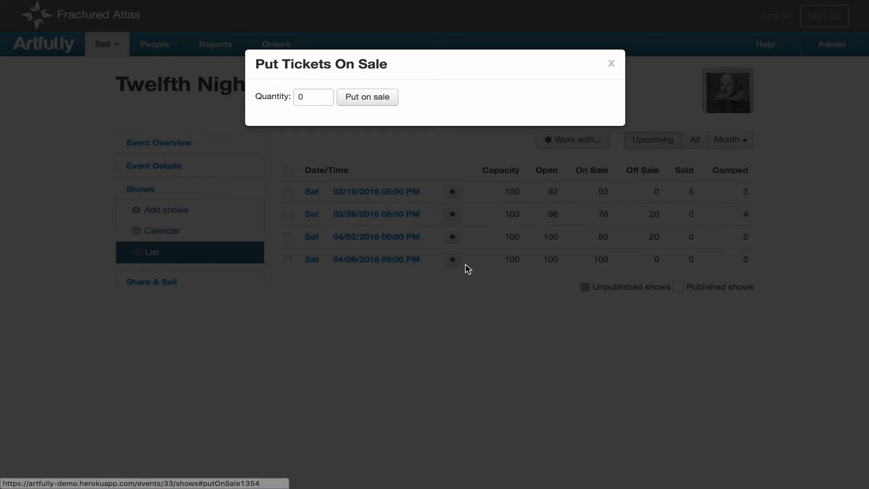
click(298, 96)
text(2)
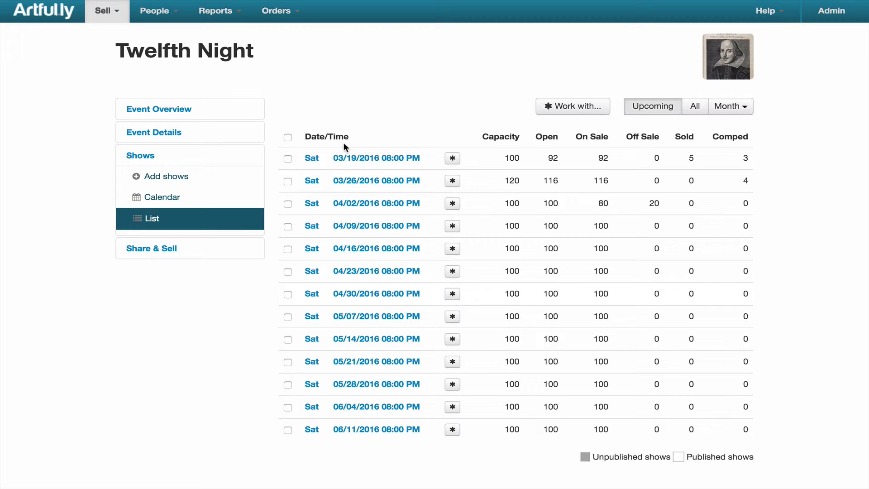
Step: Add 20 on-sale tickets to the 03/19/2016 show, bringing its capacity to 120
click(363, 160)
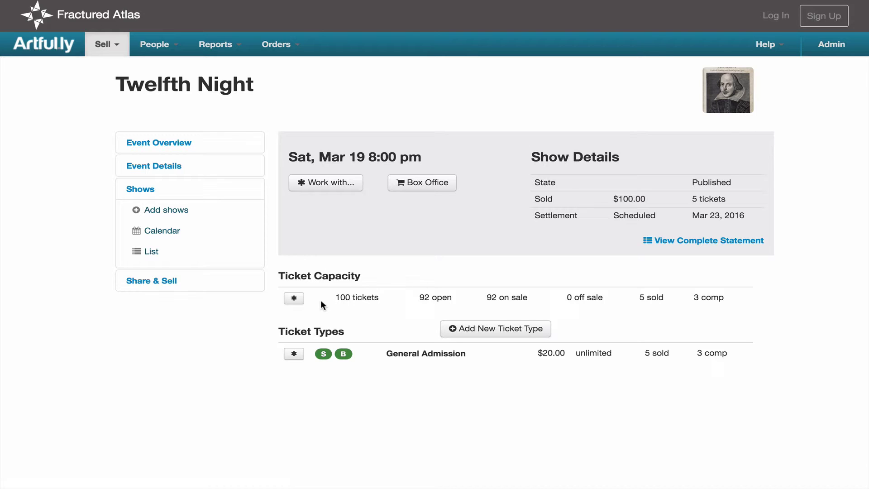
click(294, 302)
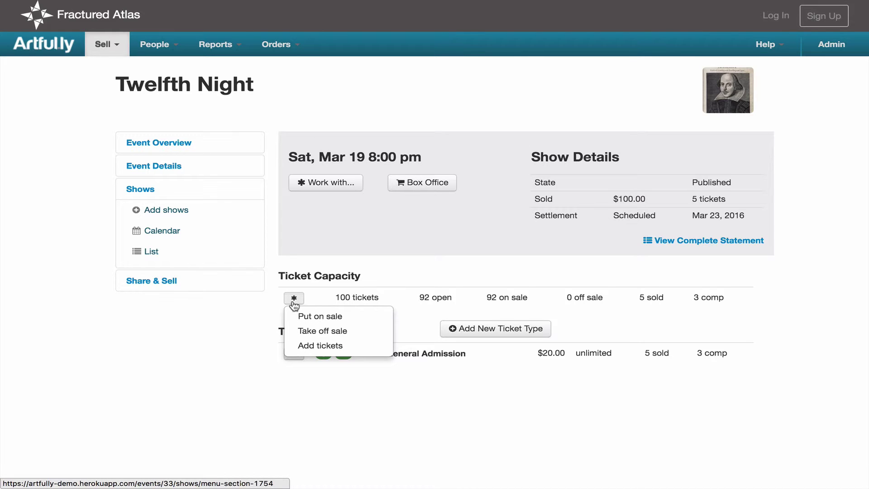
click(320, 346)
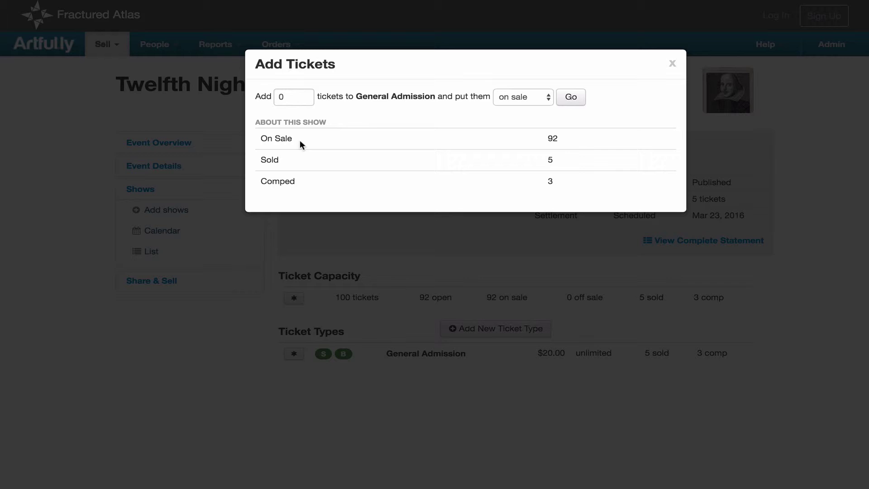
click(279, 99)
text(2)
click(516, 103)
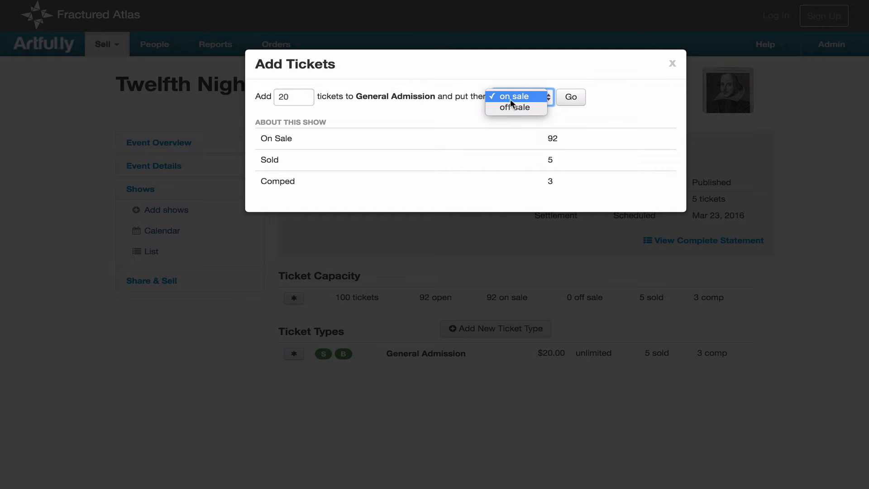
click(511, 99)
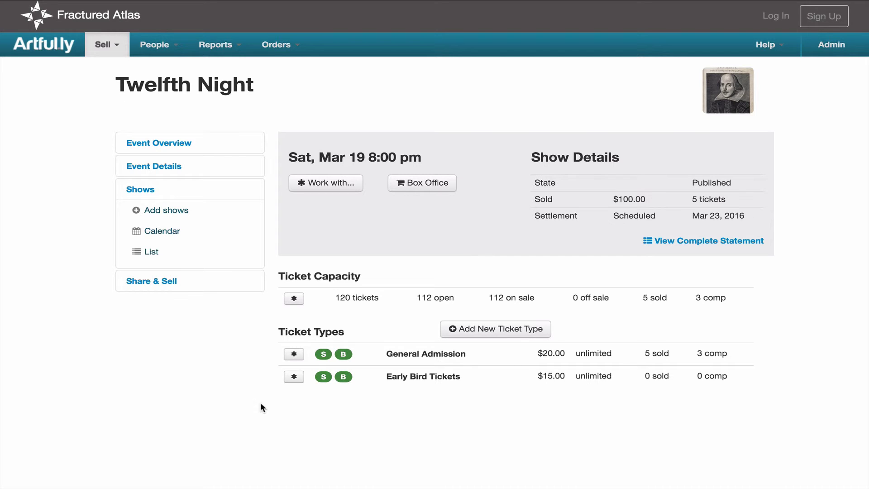
Step: Edit Early Bird Tickets to untick Box Office & Sales Console visibility, keeping storefront only
click(294, 376)
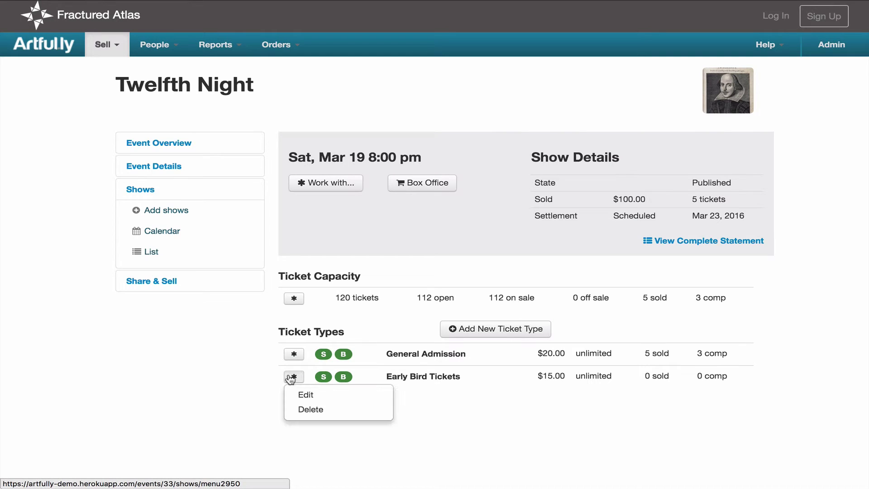
click(297, 396)
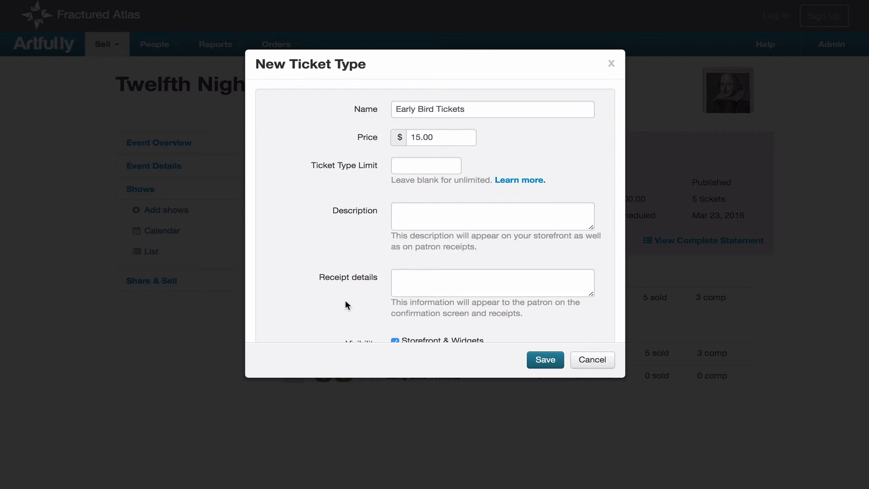
scroll(345, 301, down, 3)
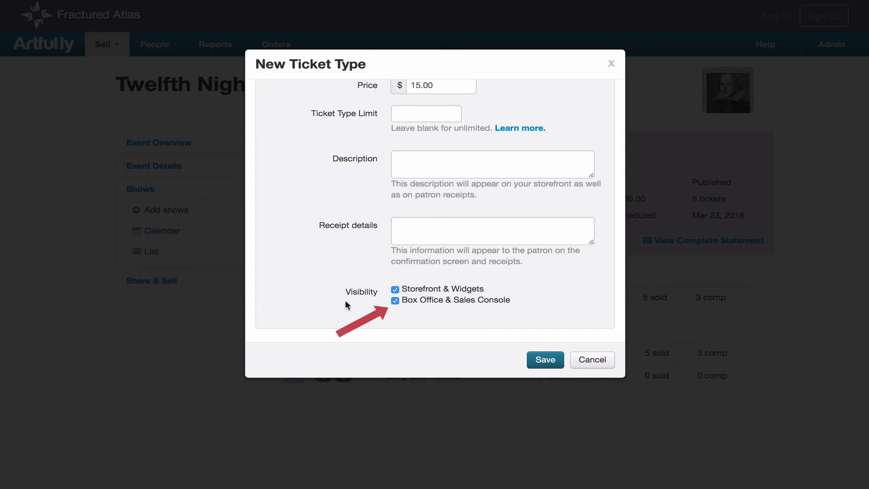
scroll(345, 301, down, 4)
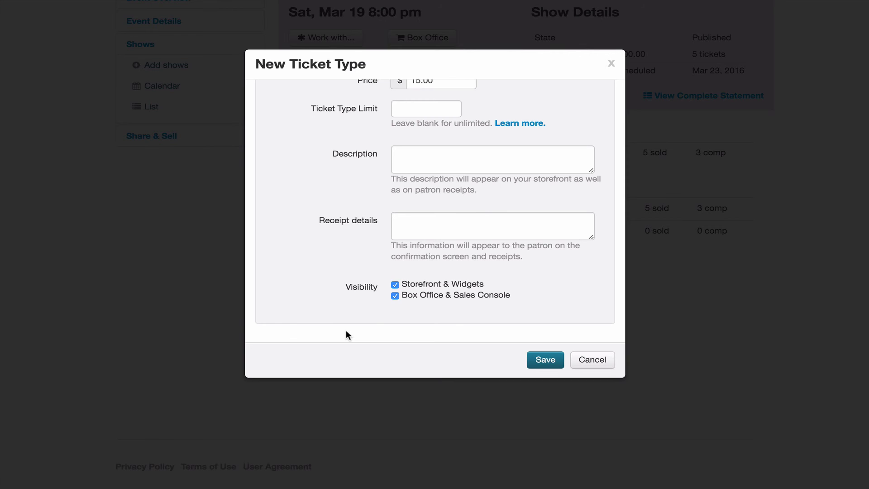
click(395, 296)
click(553, 361)
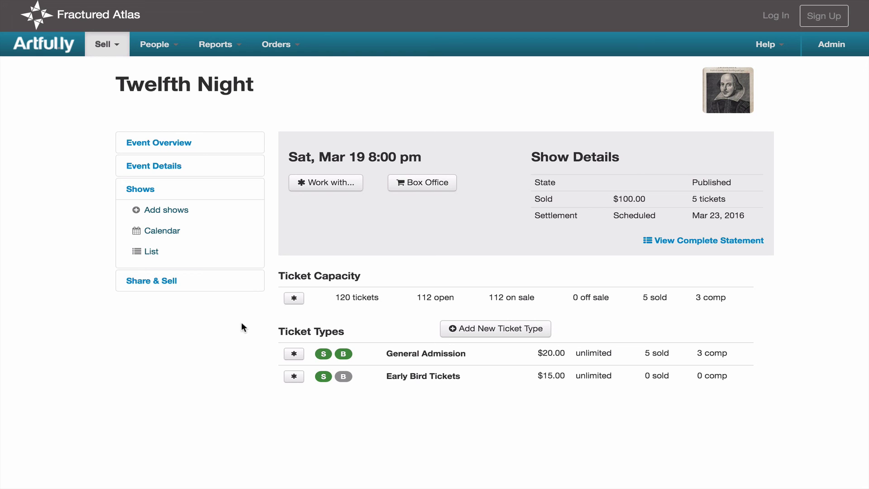
Step: Go back to the Twelfth Night shows list from the event sidebar
click(152, 252)
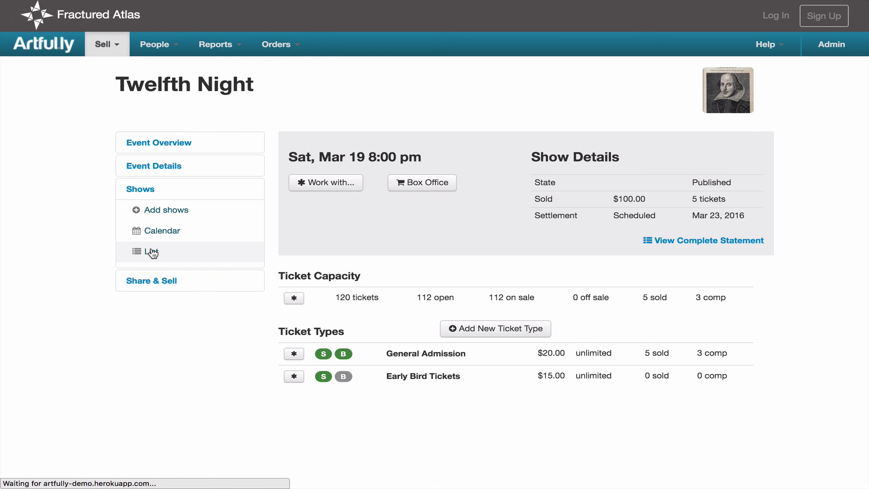